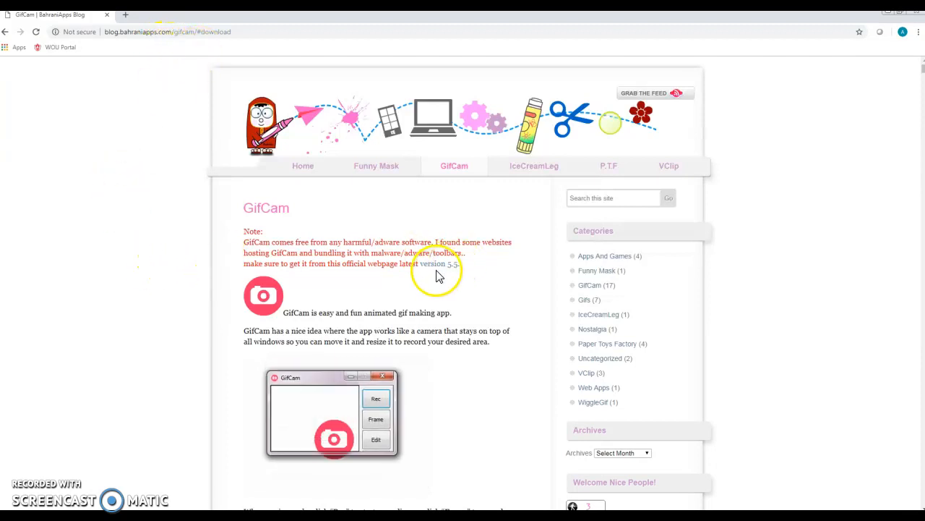
- Look through the GifCam page down to the version 5.5 notes, the download link and the usage tips
scroll(423, 181, "down", 3)
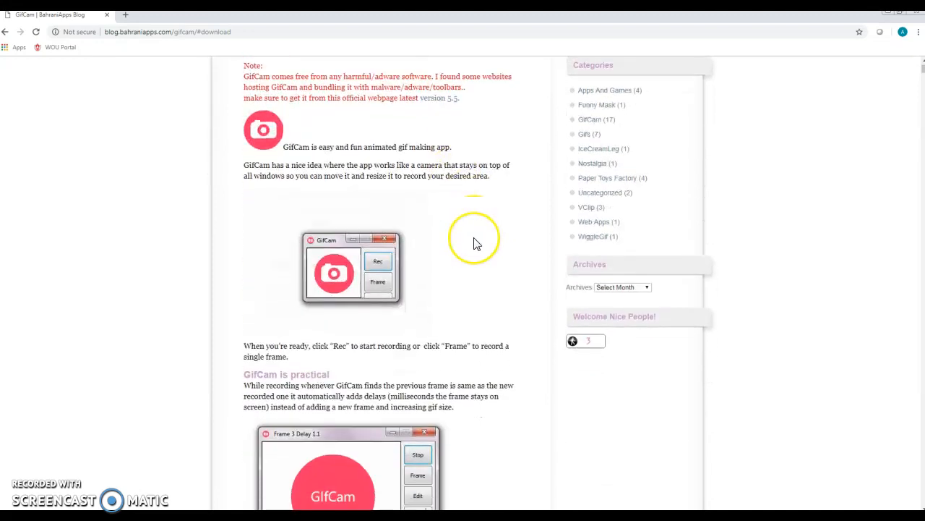
scroll(475, 244, "down", 6)
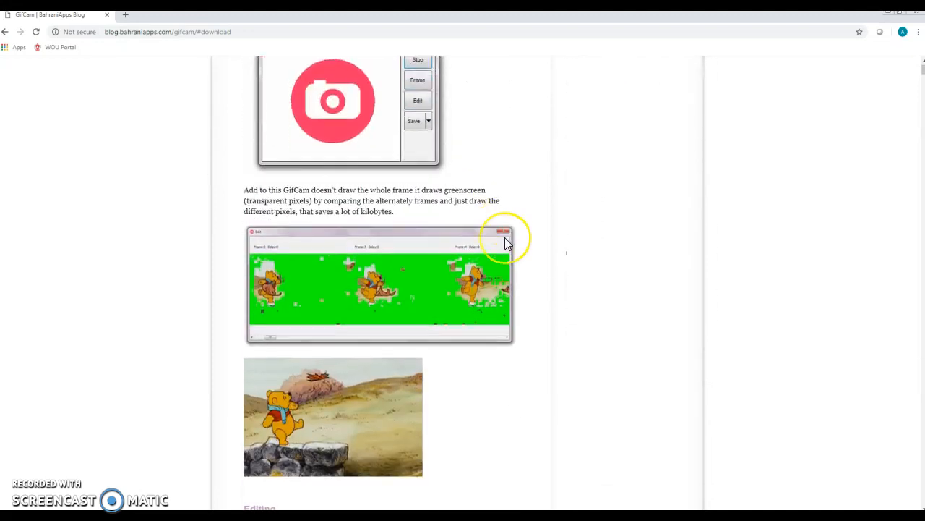
scroll(504, 244, "down", 13)
scroll(504, 244, "down", 10)
scroll(502, 247, "down", 18)
scroll(502, 249, "down", 20)
scroll(500, 248, "down", 12)
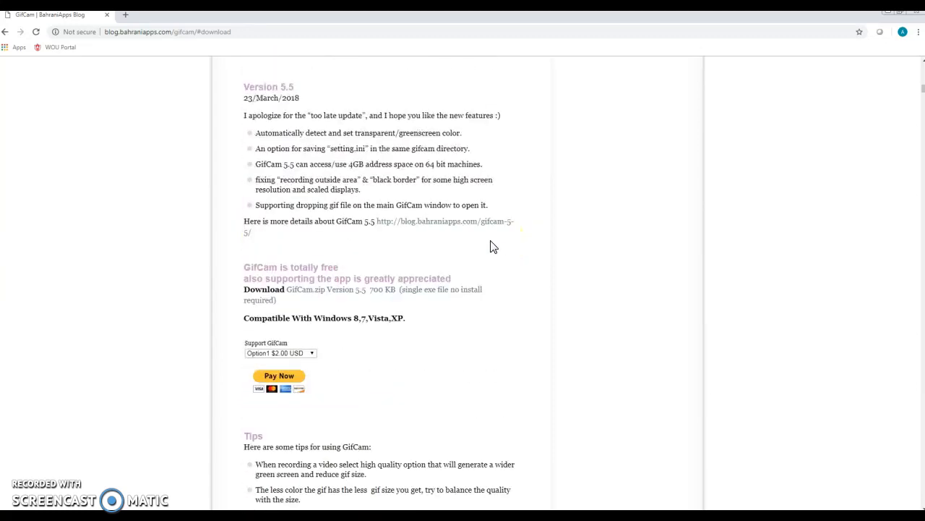
scroll(491, 247, "down", 2)
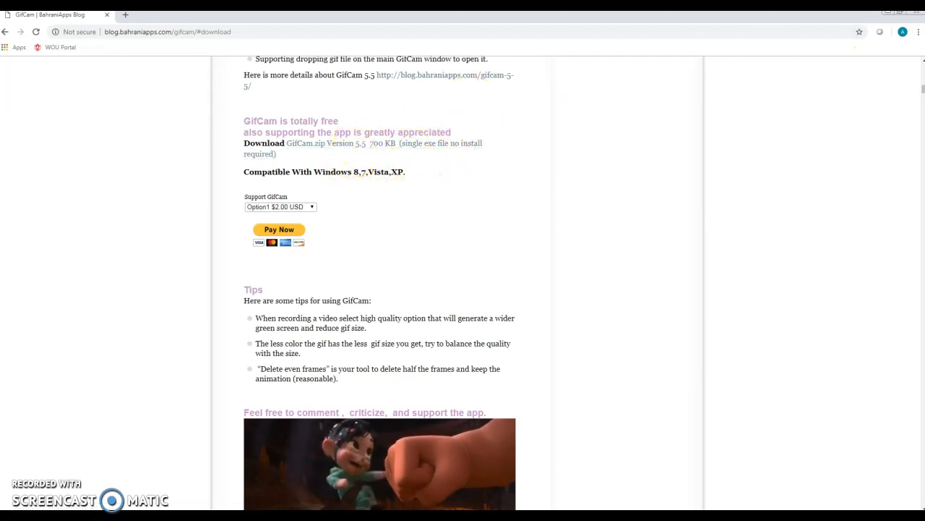
- Minimize the browser and enable "Disable display scaling on high DPI settings" in the compatibility properties of GifCam.exe
left_click(890, 18)
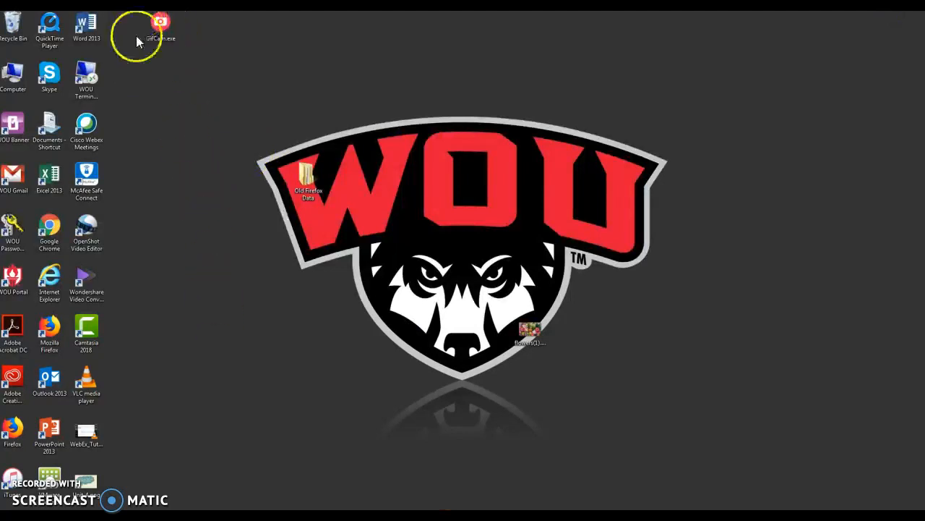
right_click(161, 28)
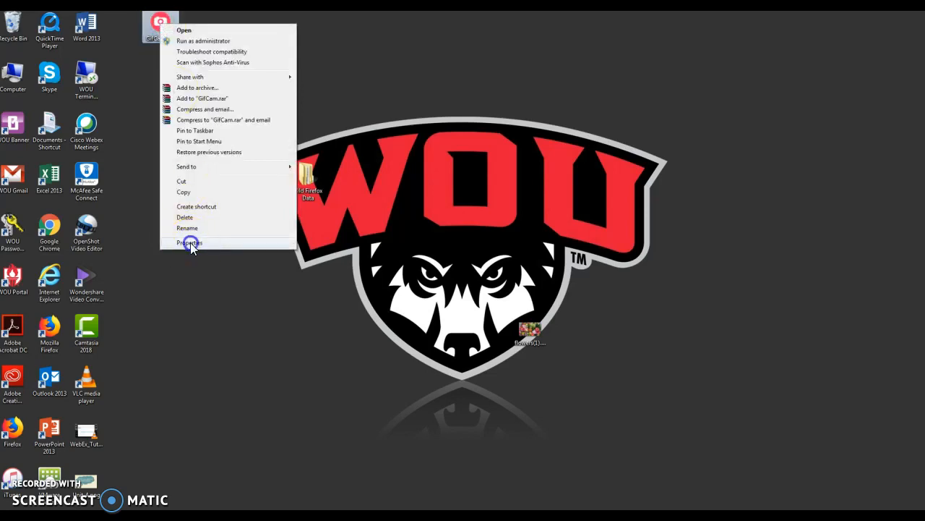
left_click(189, 243)
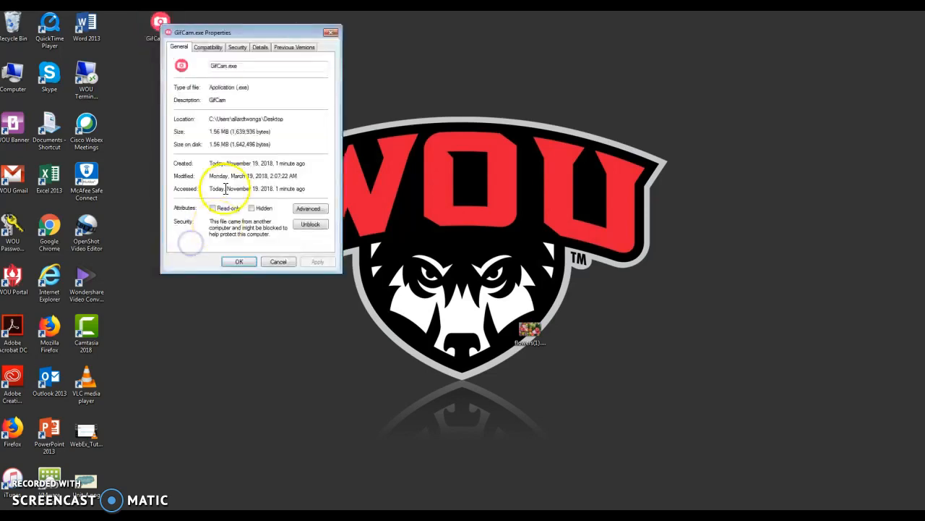
left_click(207, 48)
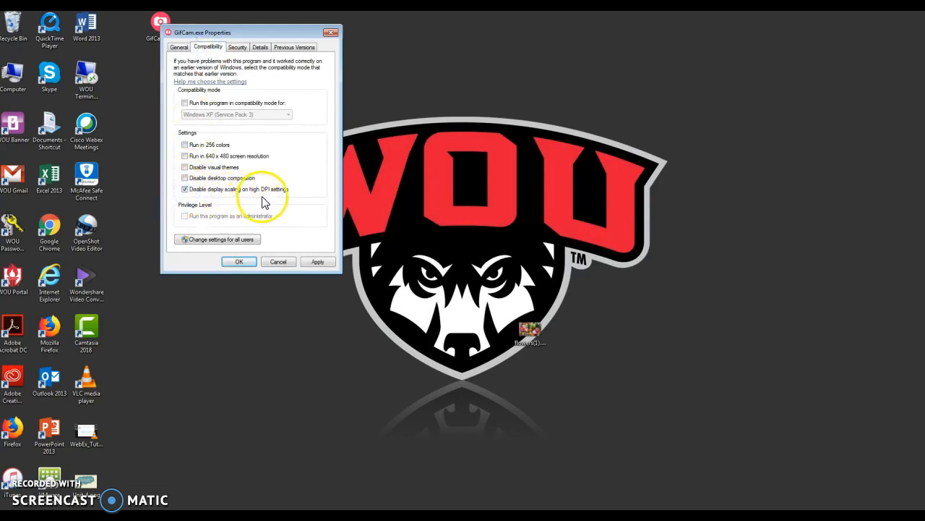
left_click(241, 265)
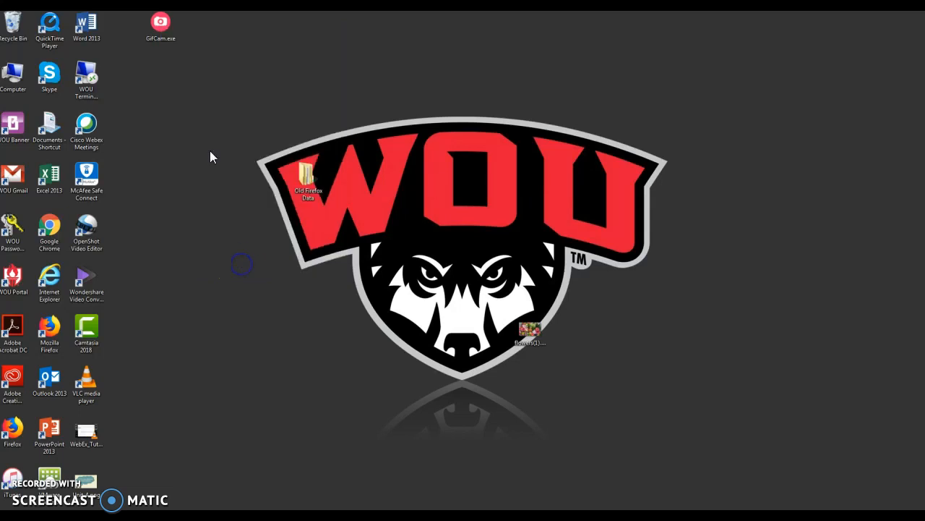
- Launch GifCam.exe from the desktop and allow it to run despite the unverified publisher
double_click(162, 29)
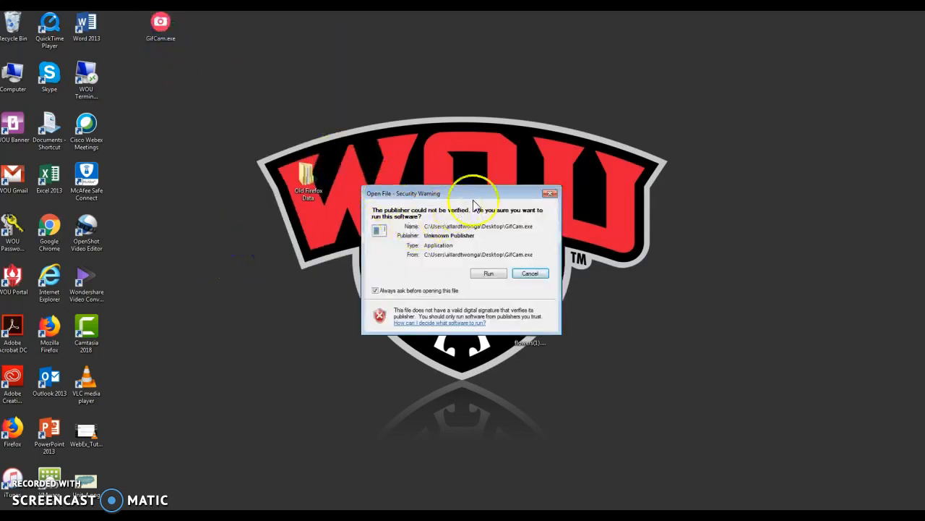
left_click_drag(467, 196, 440, 159)
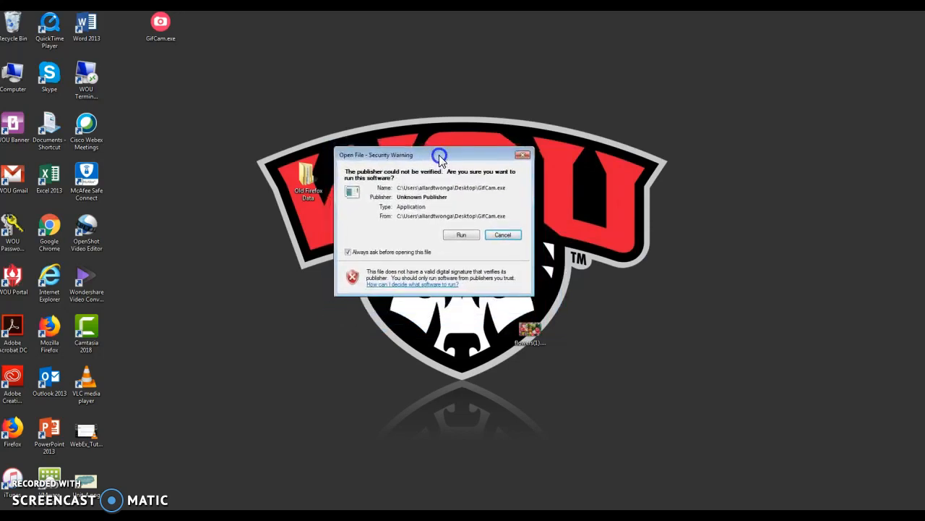
left_click(457, 242)
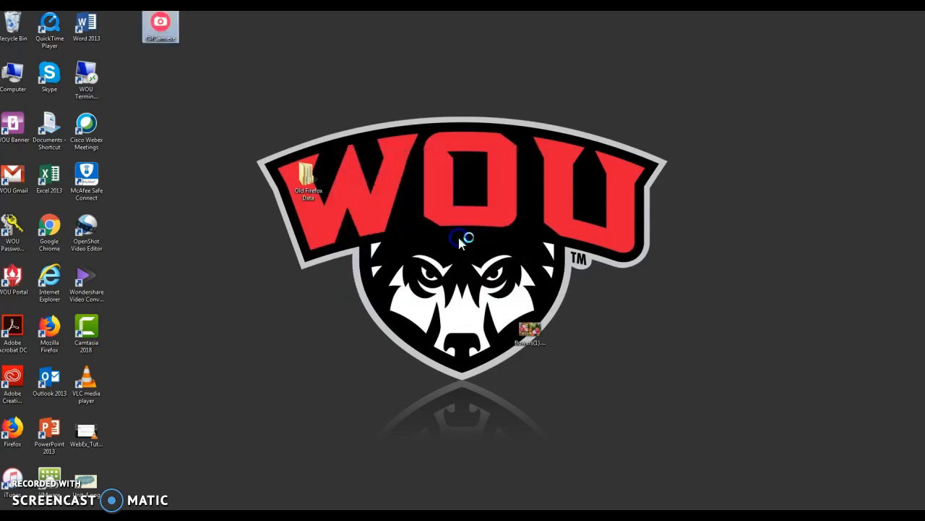
- Resize the GifCam capture window to 387x286 and position it over the Old Firefox Data folder
left_click_drag(482, 202, 443, 195)
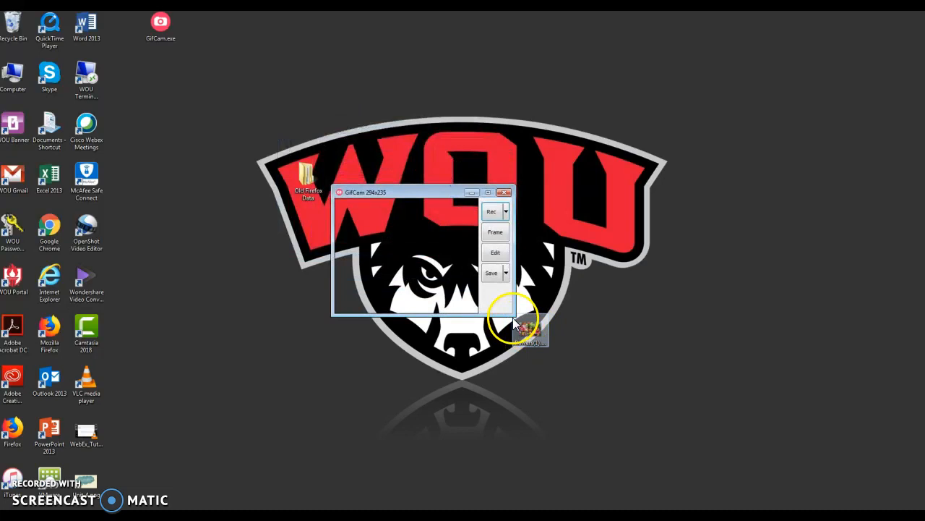
left_click_drag(516, 316, 559, 338)
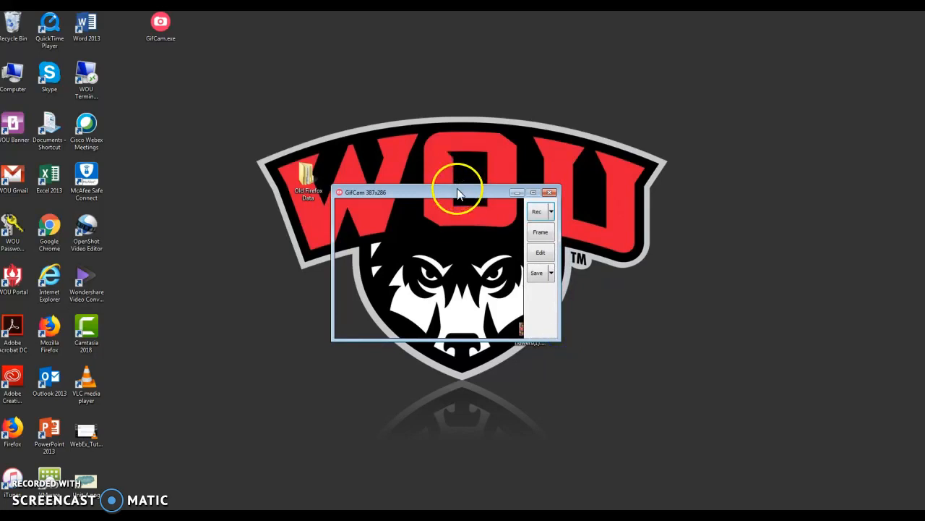
left_click_drag(457, 192, 337, 123)
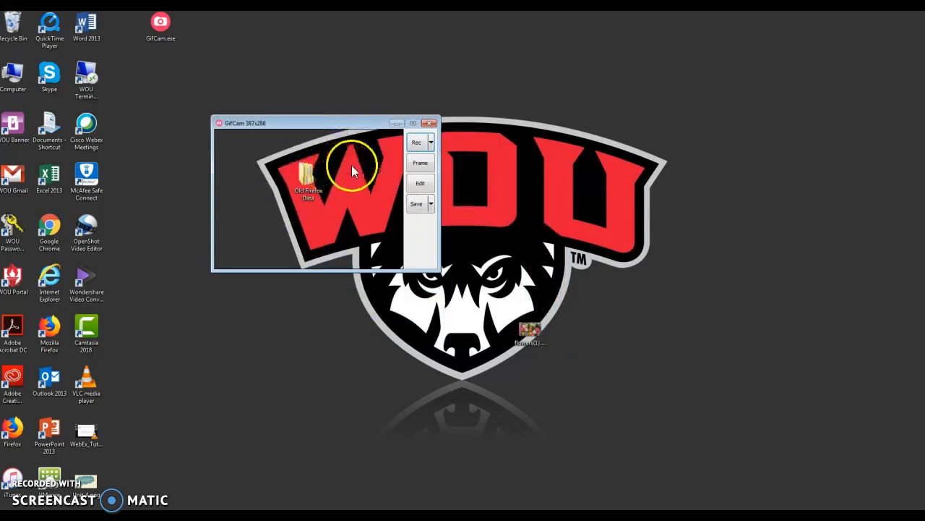
- Set the recording frame rate to 16 FPS and turn on Capture Cursor
left_click(431, 143)
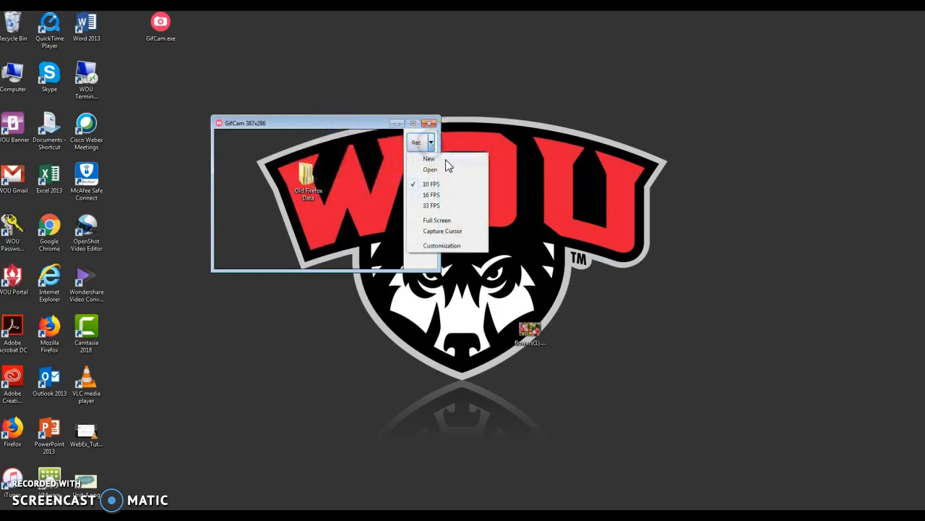
left_click(431, 195)
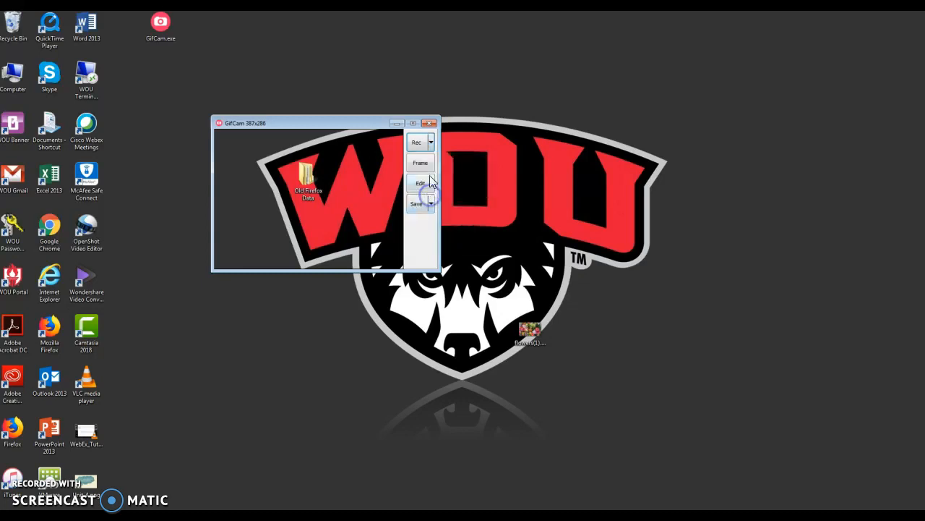
left_click(430, 143)
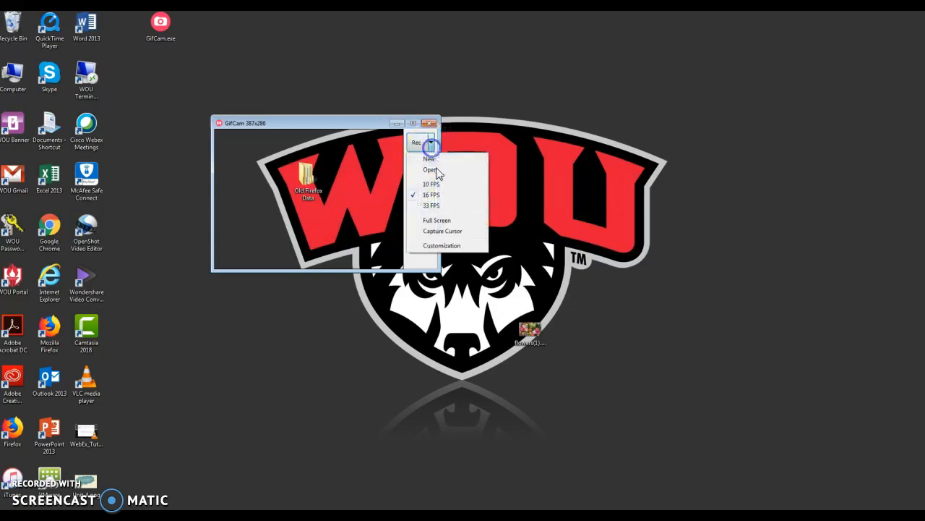
left_click(445, 232)
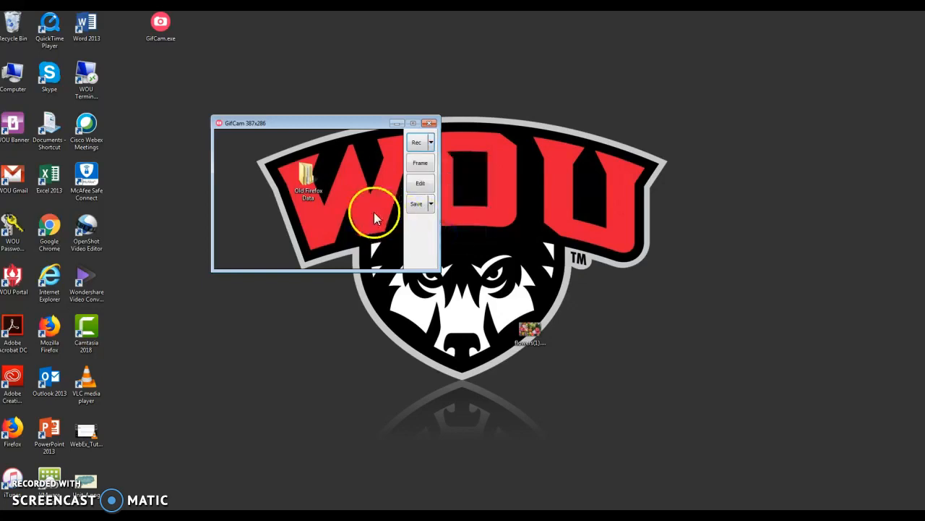
- Record the Old Firefox Data folder being opened from the desktop, and stop the recording
left_click_drag(308, 176, 307, 178)
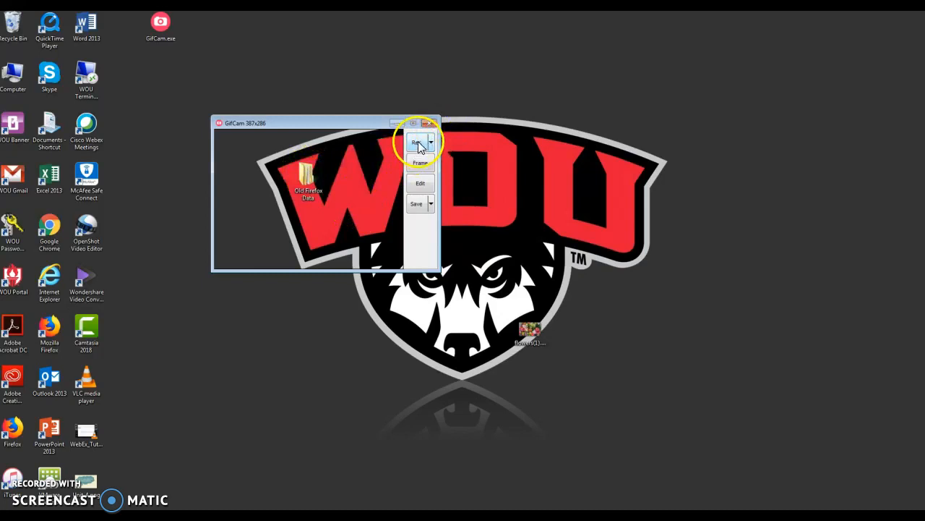
left_click(419, 144)
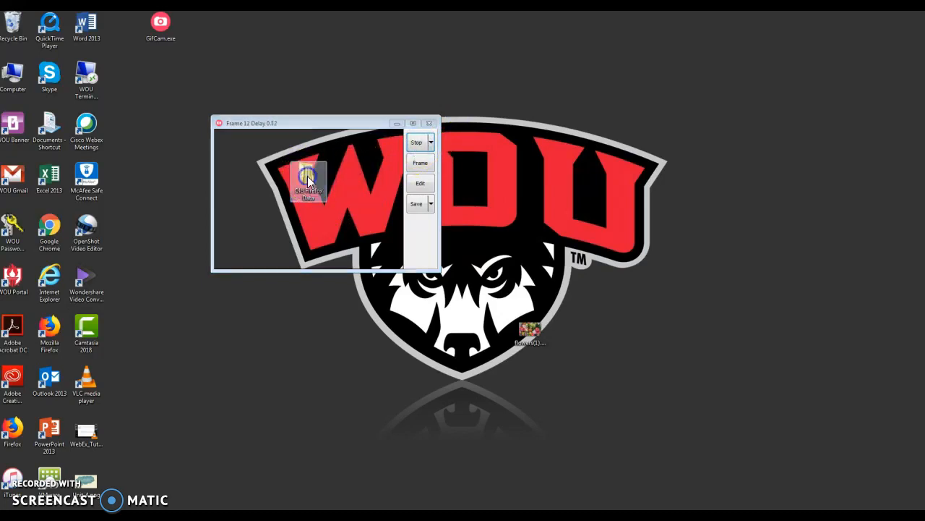
double_click(307, 176)
left_click(416, 143)
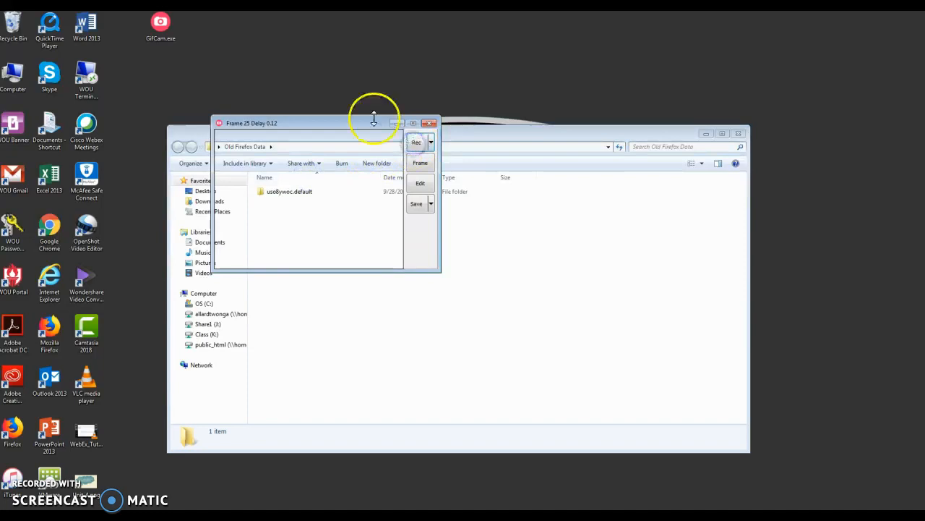
- Inspect the recorded frames and the available frame editing options in the editor, and close it
left_click_drag(373, 127, 446, 209)
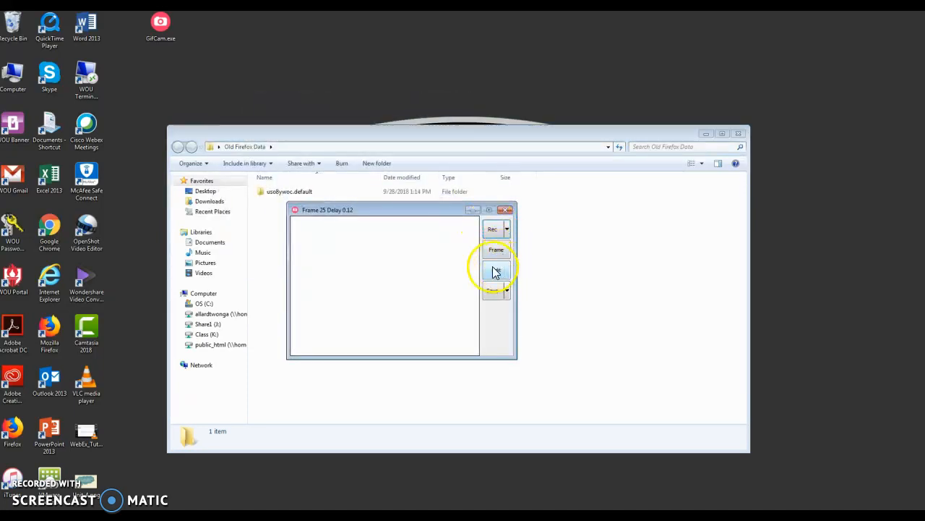
left_click(497, 274)
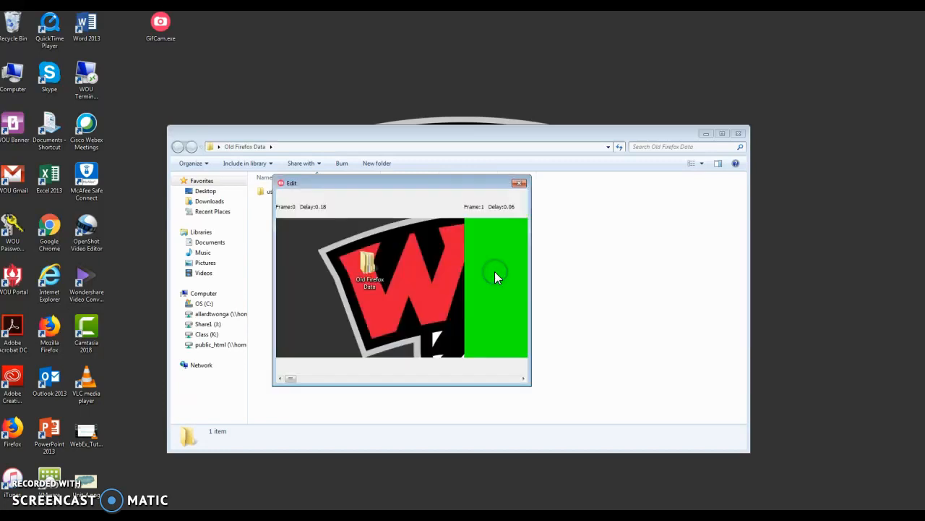
mouse_move(290, 379)
left_mouse_down()
mouse_move(369, 379)
mouse_move(382, 388)
mouse_move(280, 386)
left_mouse_up()
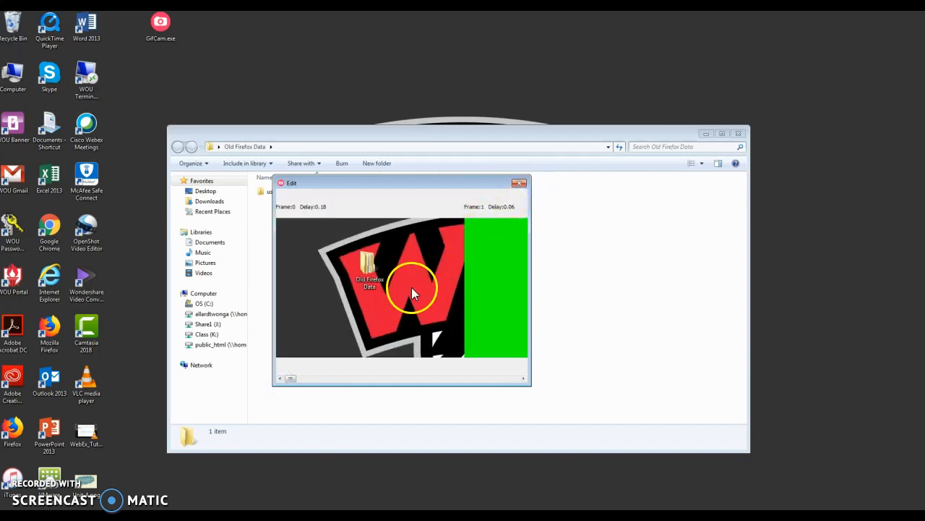
right_click(411, 243)
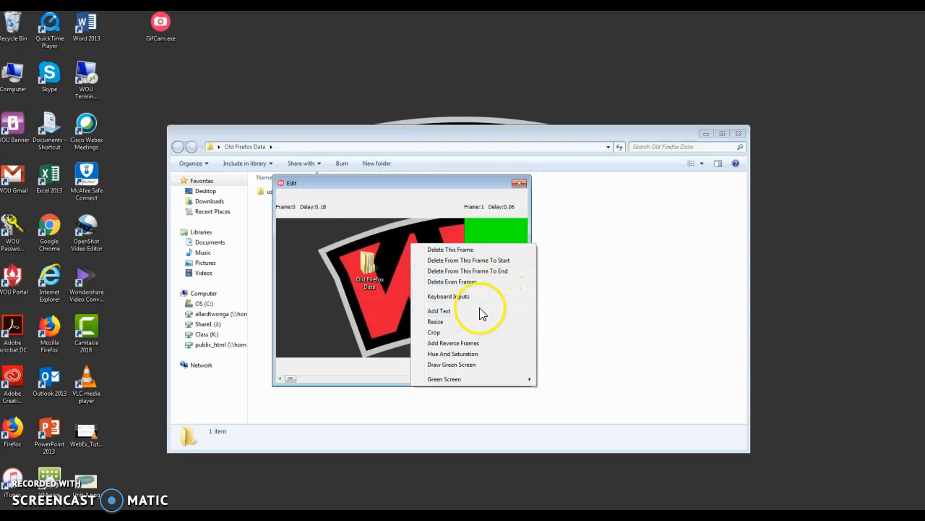
left_click(344, 307)
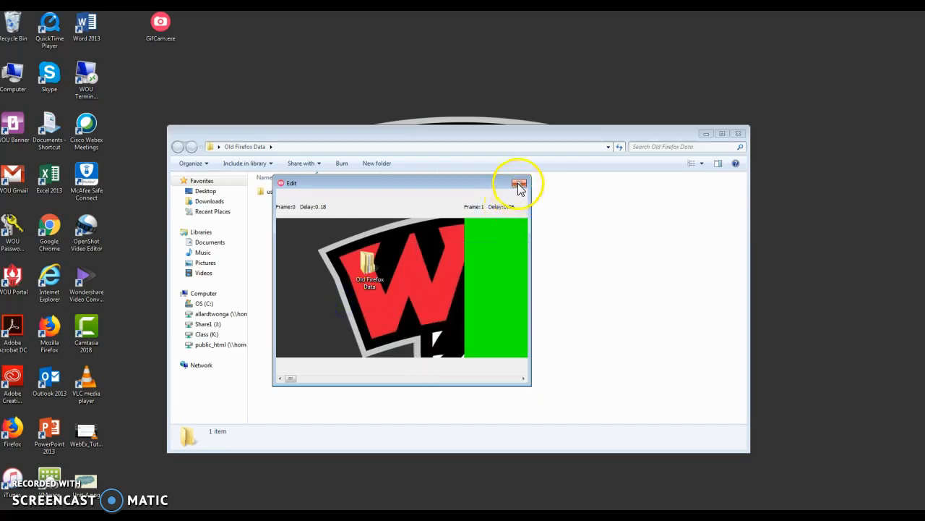
left_click(519, 183)
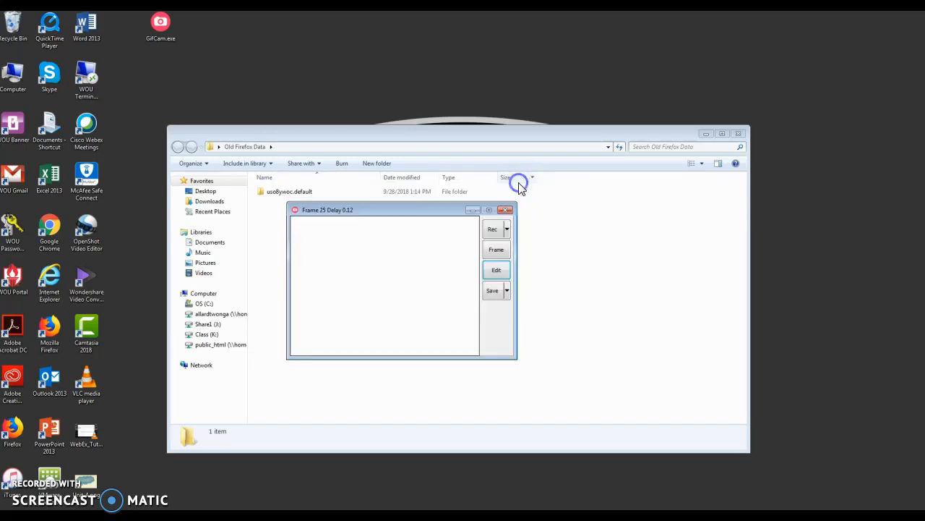
- Review the color and export options for saving, and save the recording to the Desktop as GIF.gif
left_click(507, 291)
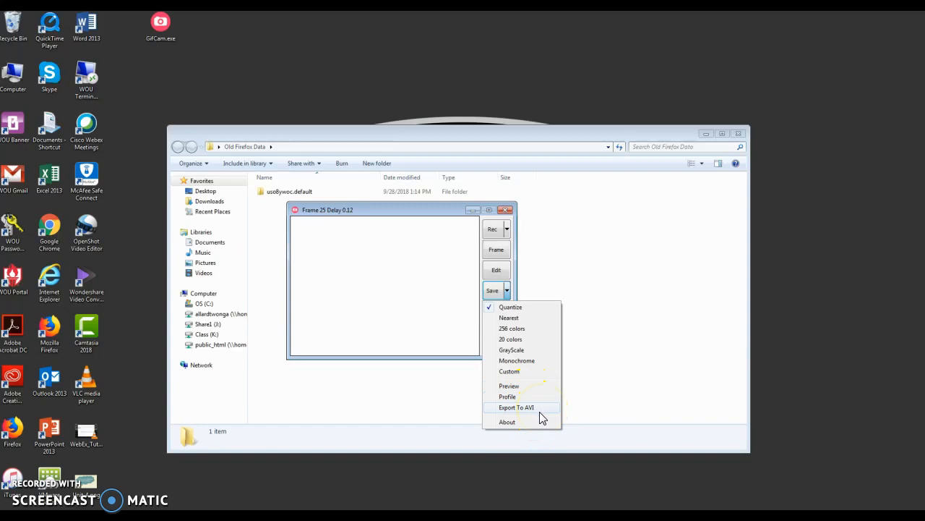
left_click(485, 292)
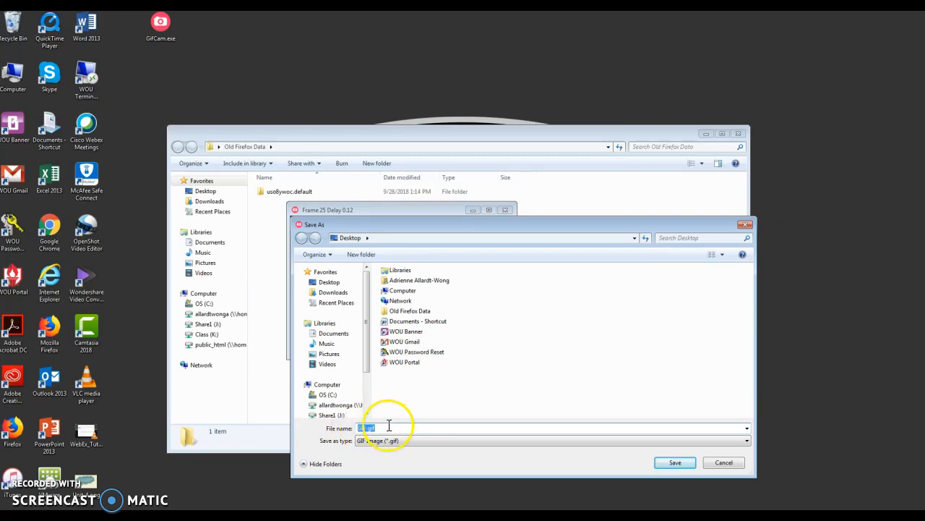
left_click(675, 462)
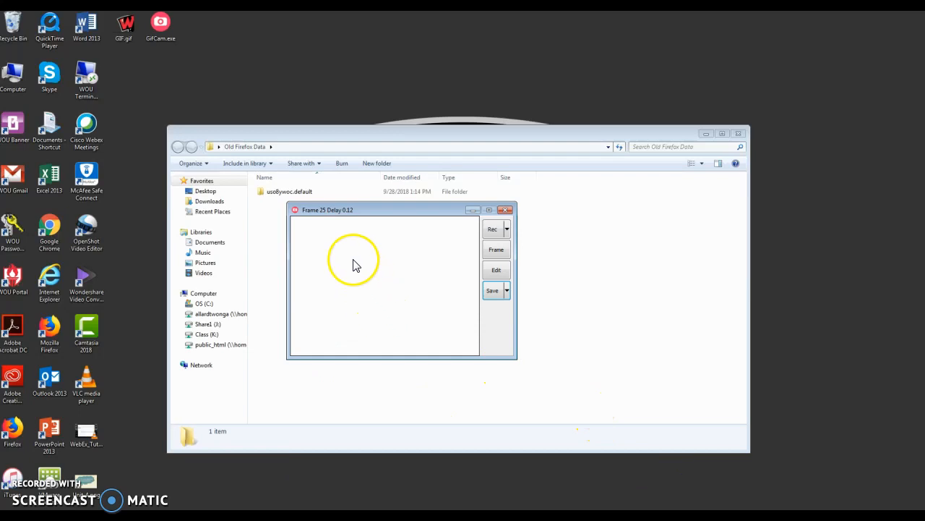
- Play the saved GIF.gif from the desktop, close the viewer and reposition the GifCam window
left_click(123, 42)
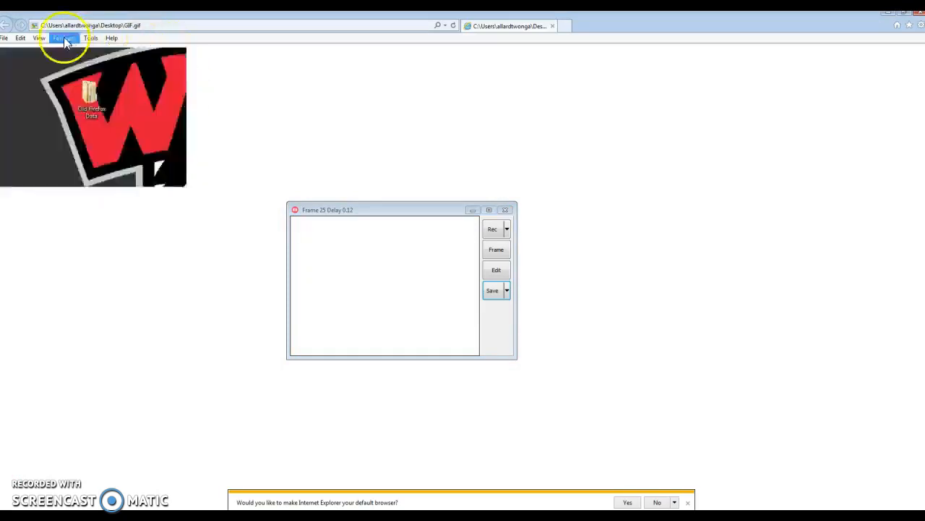
left_click(918, 16)
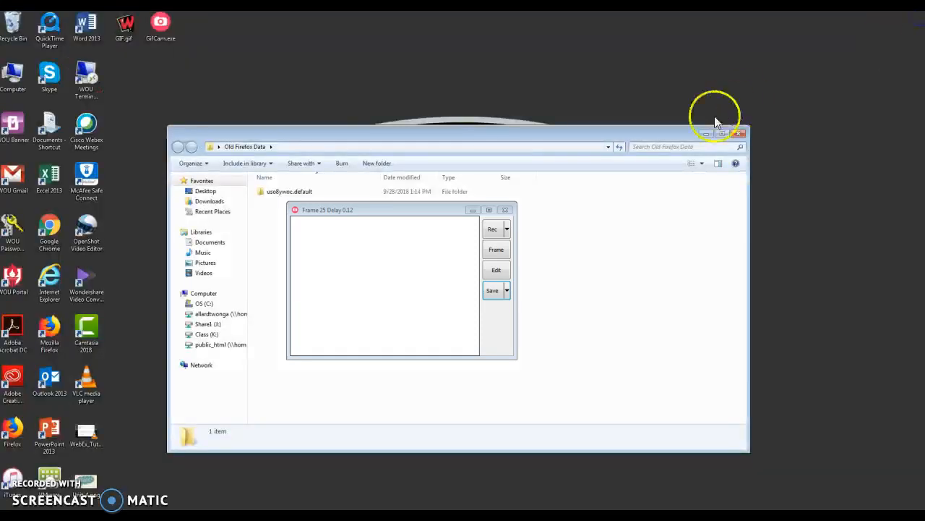
left_click_drag(434, 210, 479, 218)
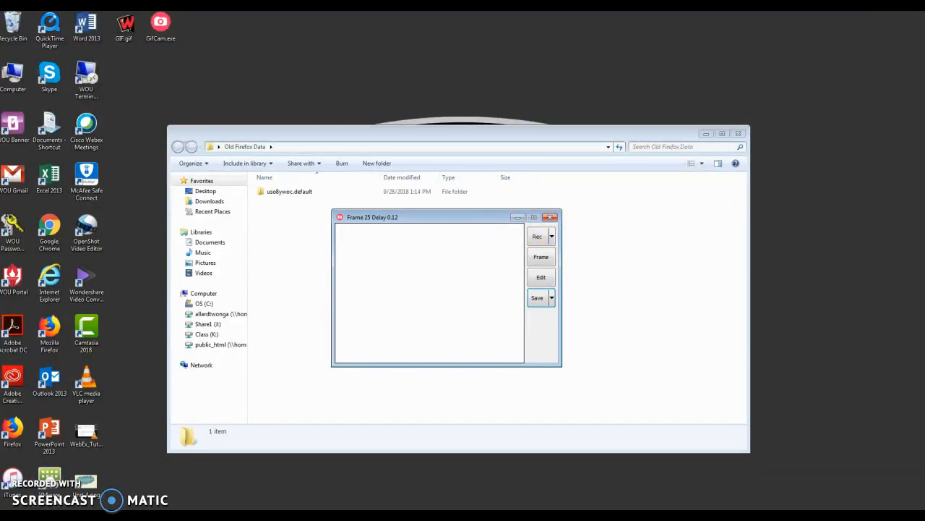